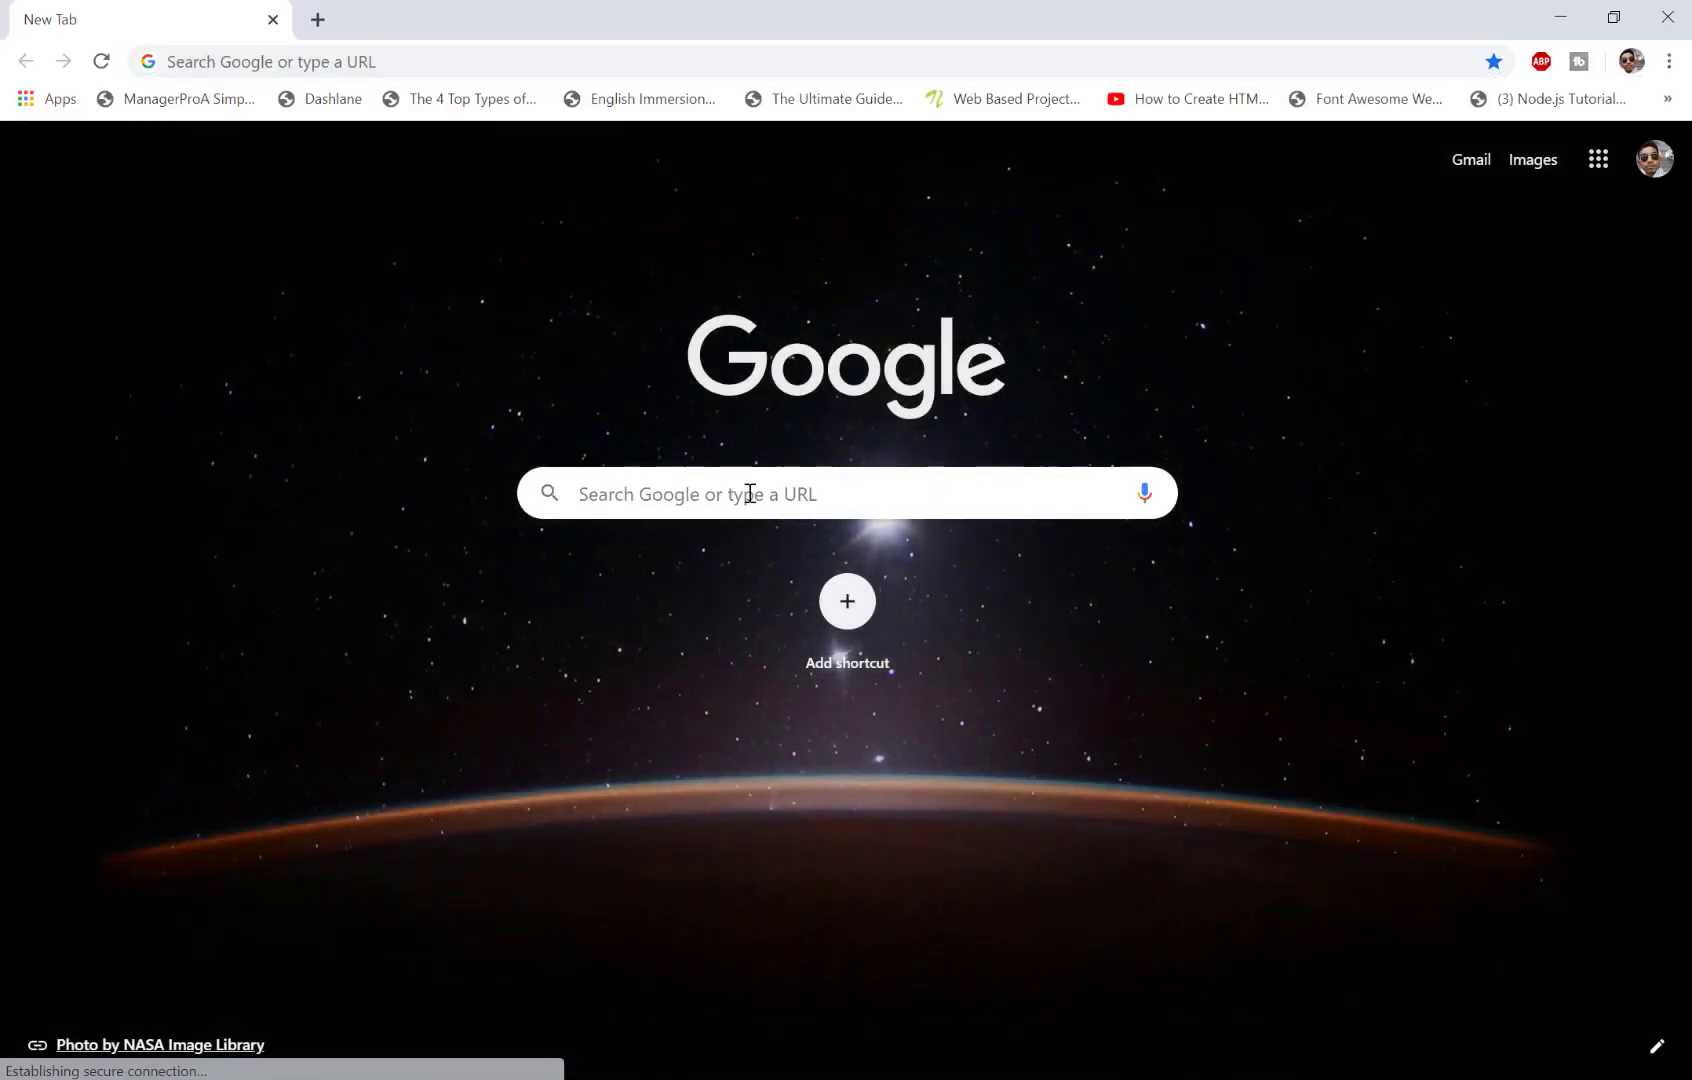
{"action": "left_click", "coordinate": [750, 492]}
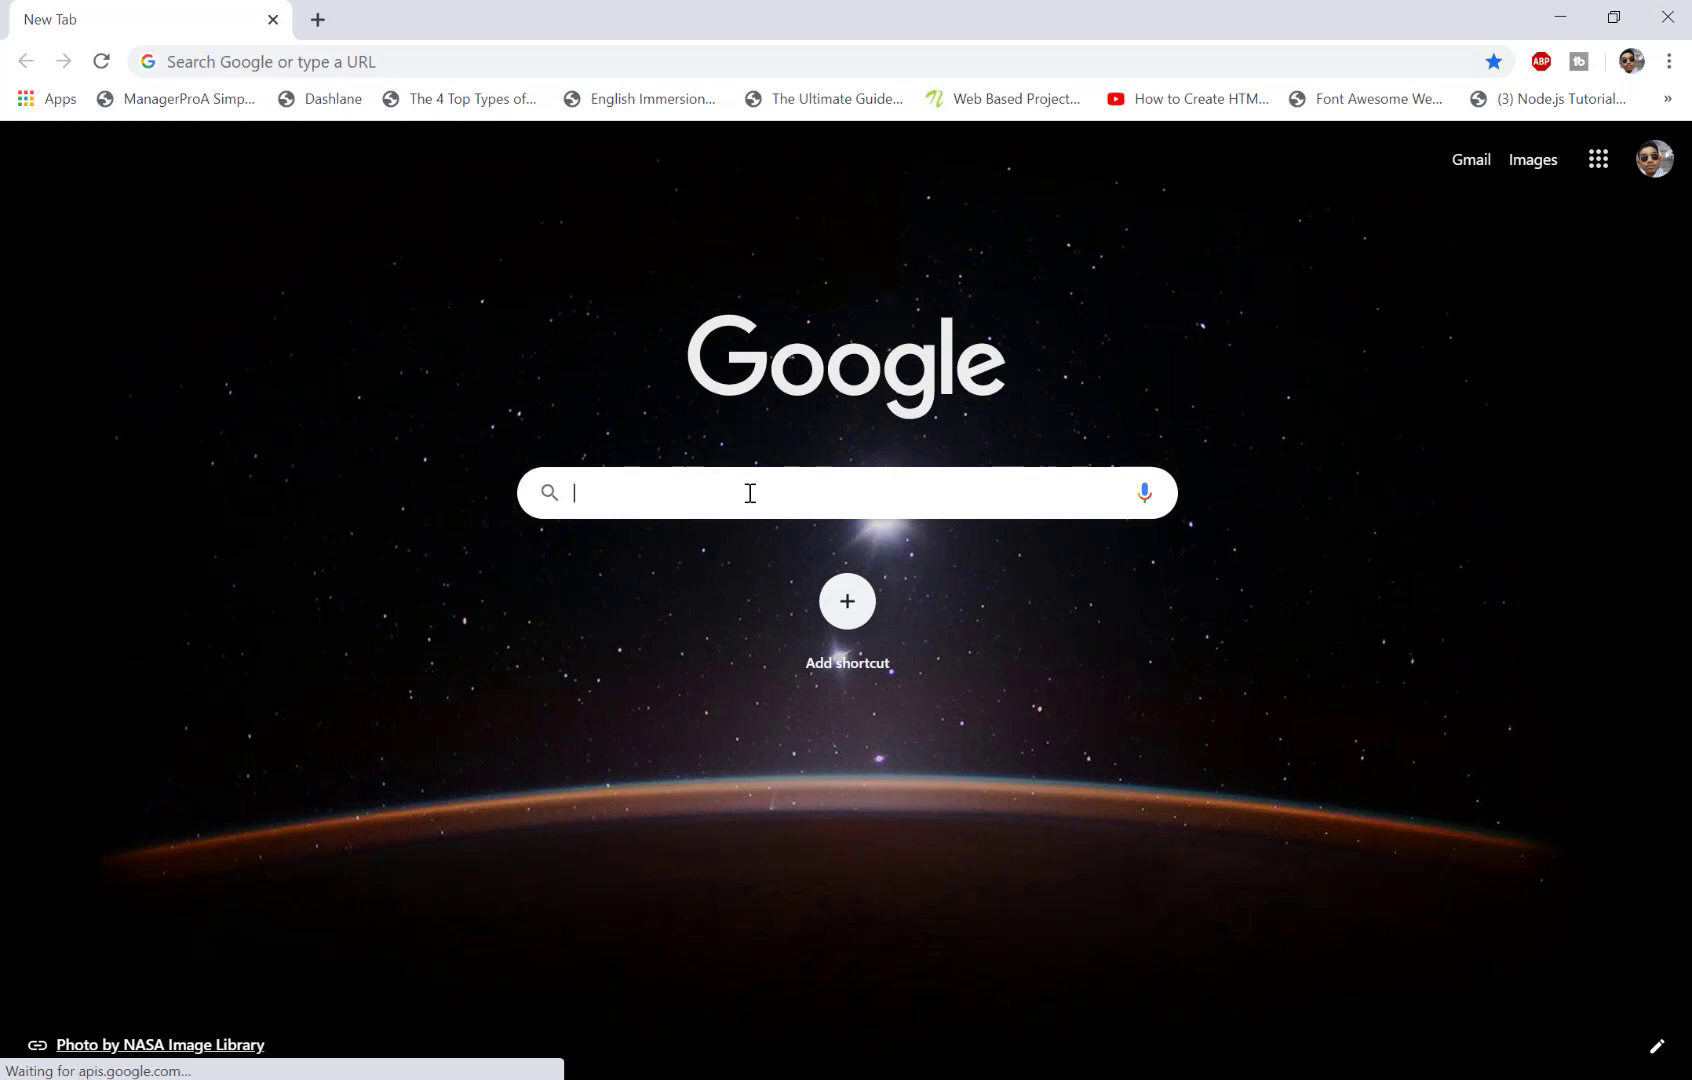
{"action": "type", "text": "www.getpostman.com"}
{"action": "key", "text": "Return"}
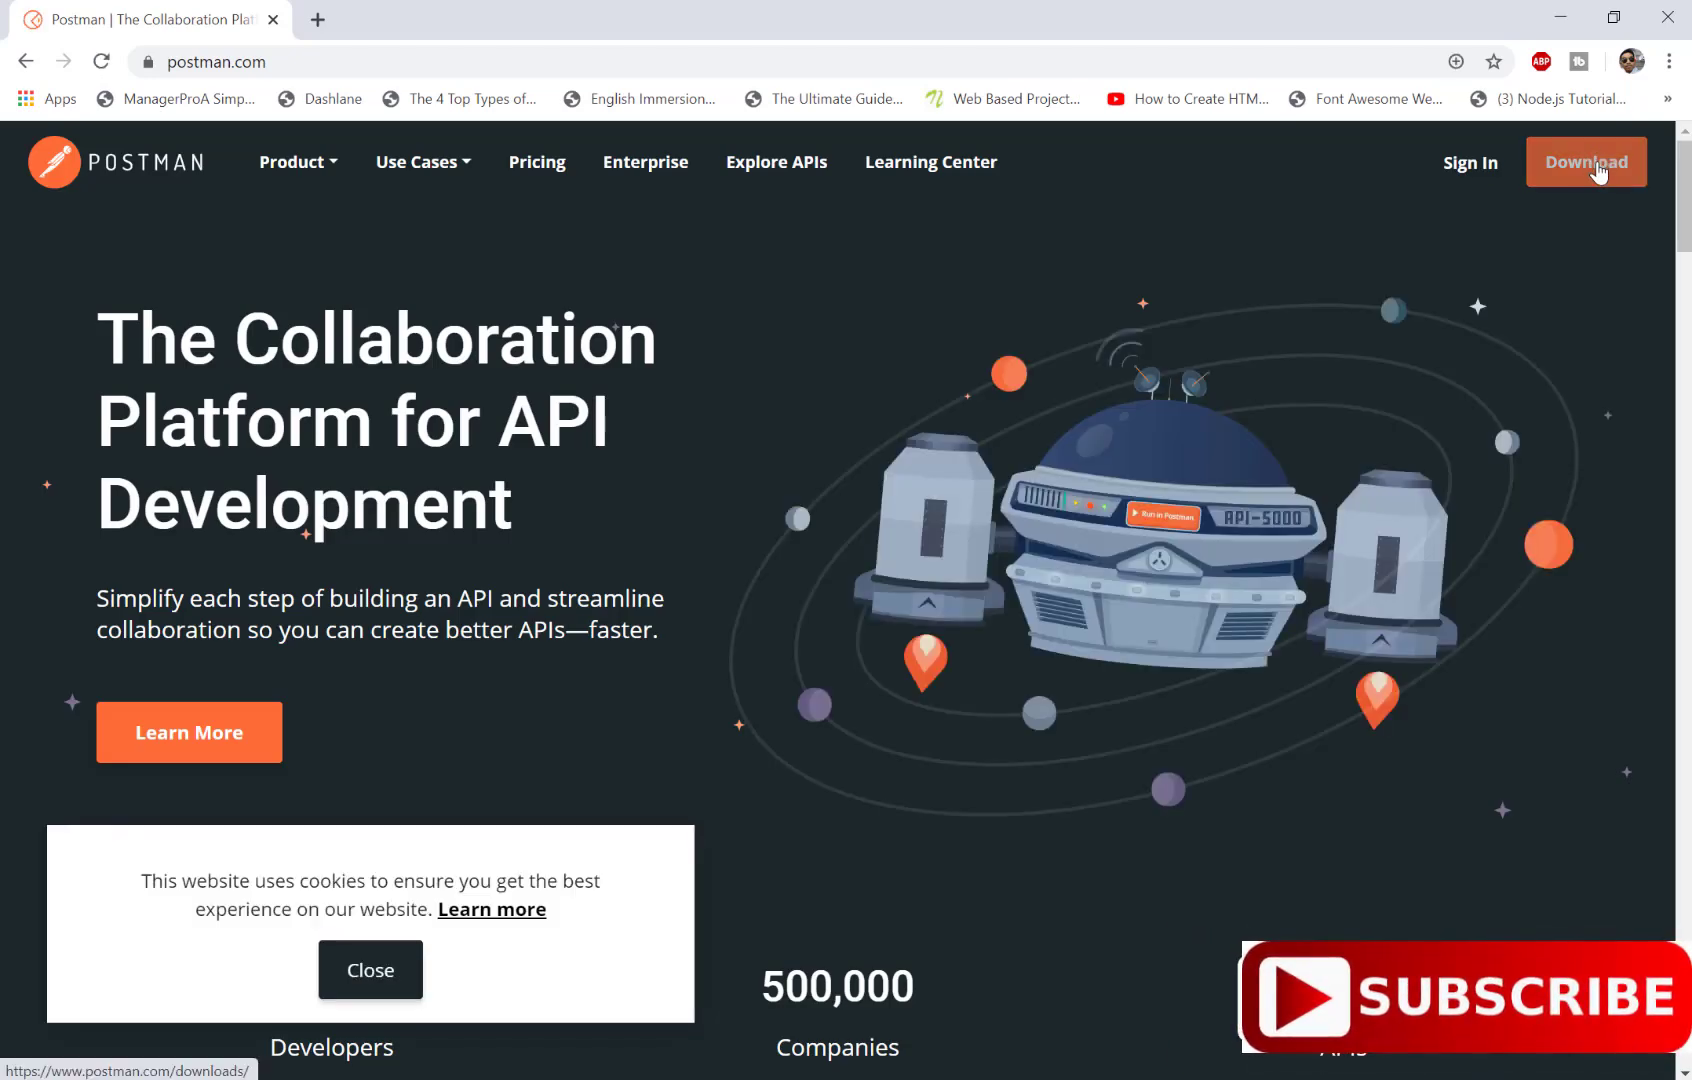
Step: Download the Windows 64-bit Postman 7.25.0 installer from the download page
{"action": "left_click", "coordinate": [1598, 170]}
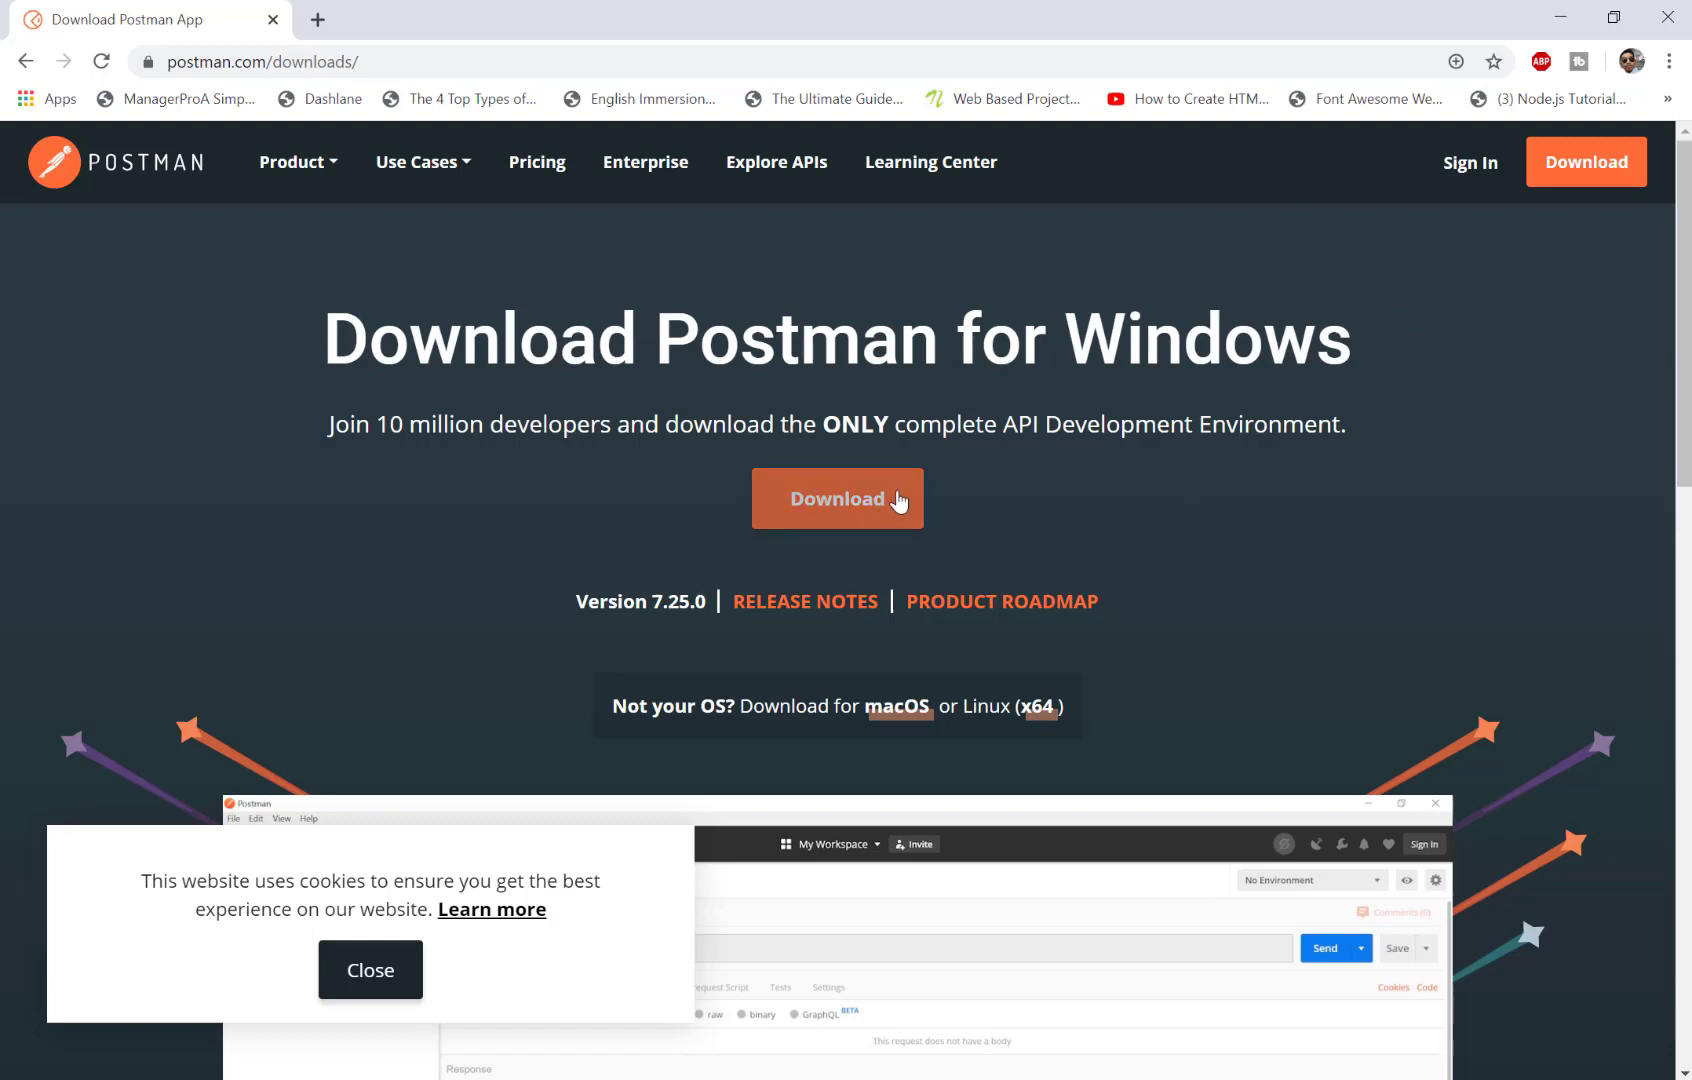
{"action": "left_click", "coordinate": [860, 499]}
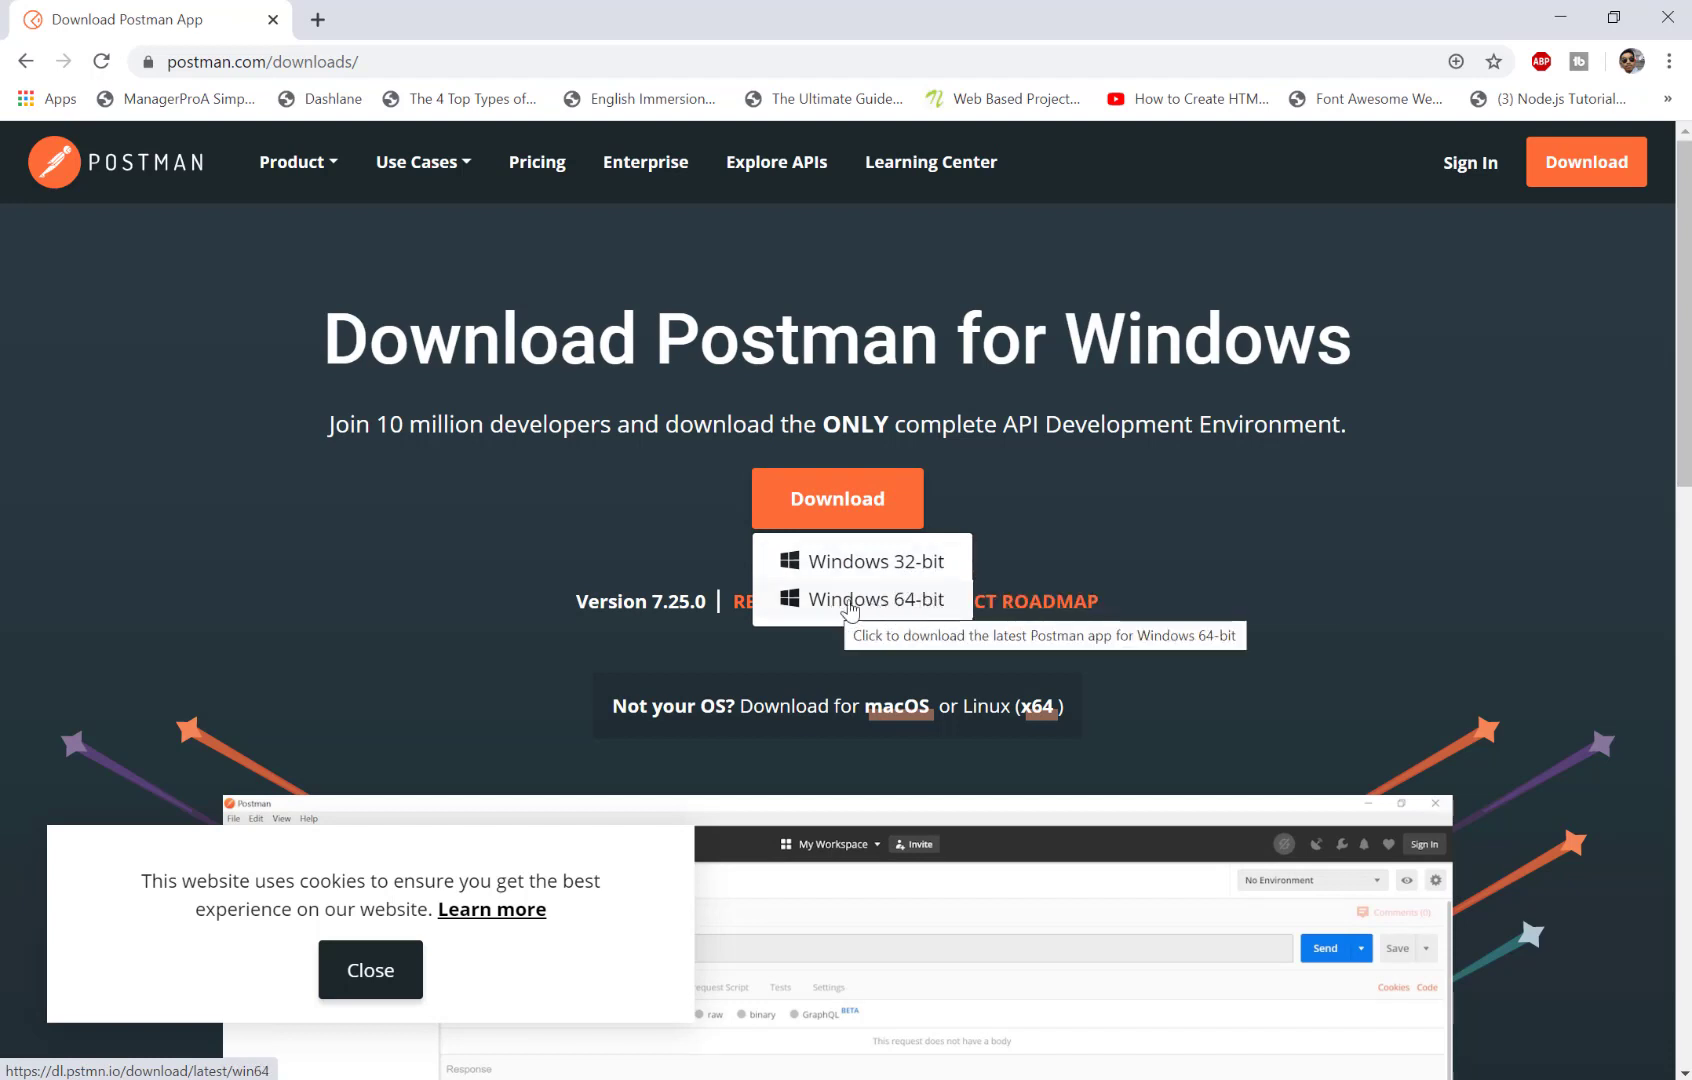
{"action": "left_click", "coordinate": [931, 611]}
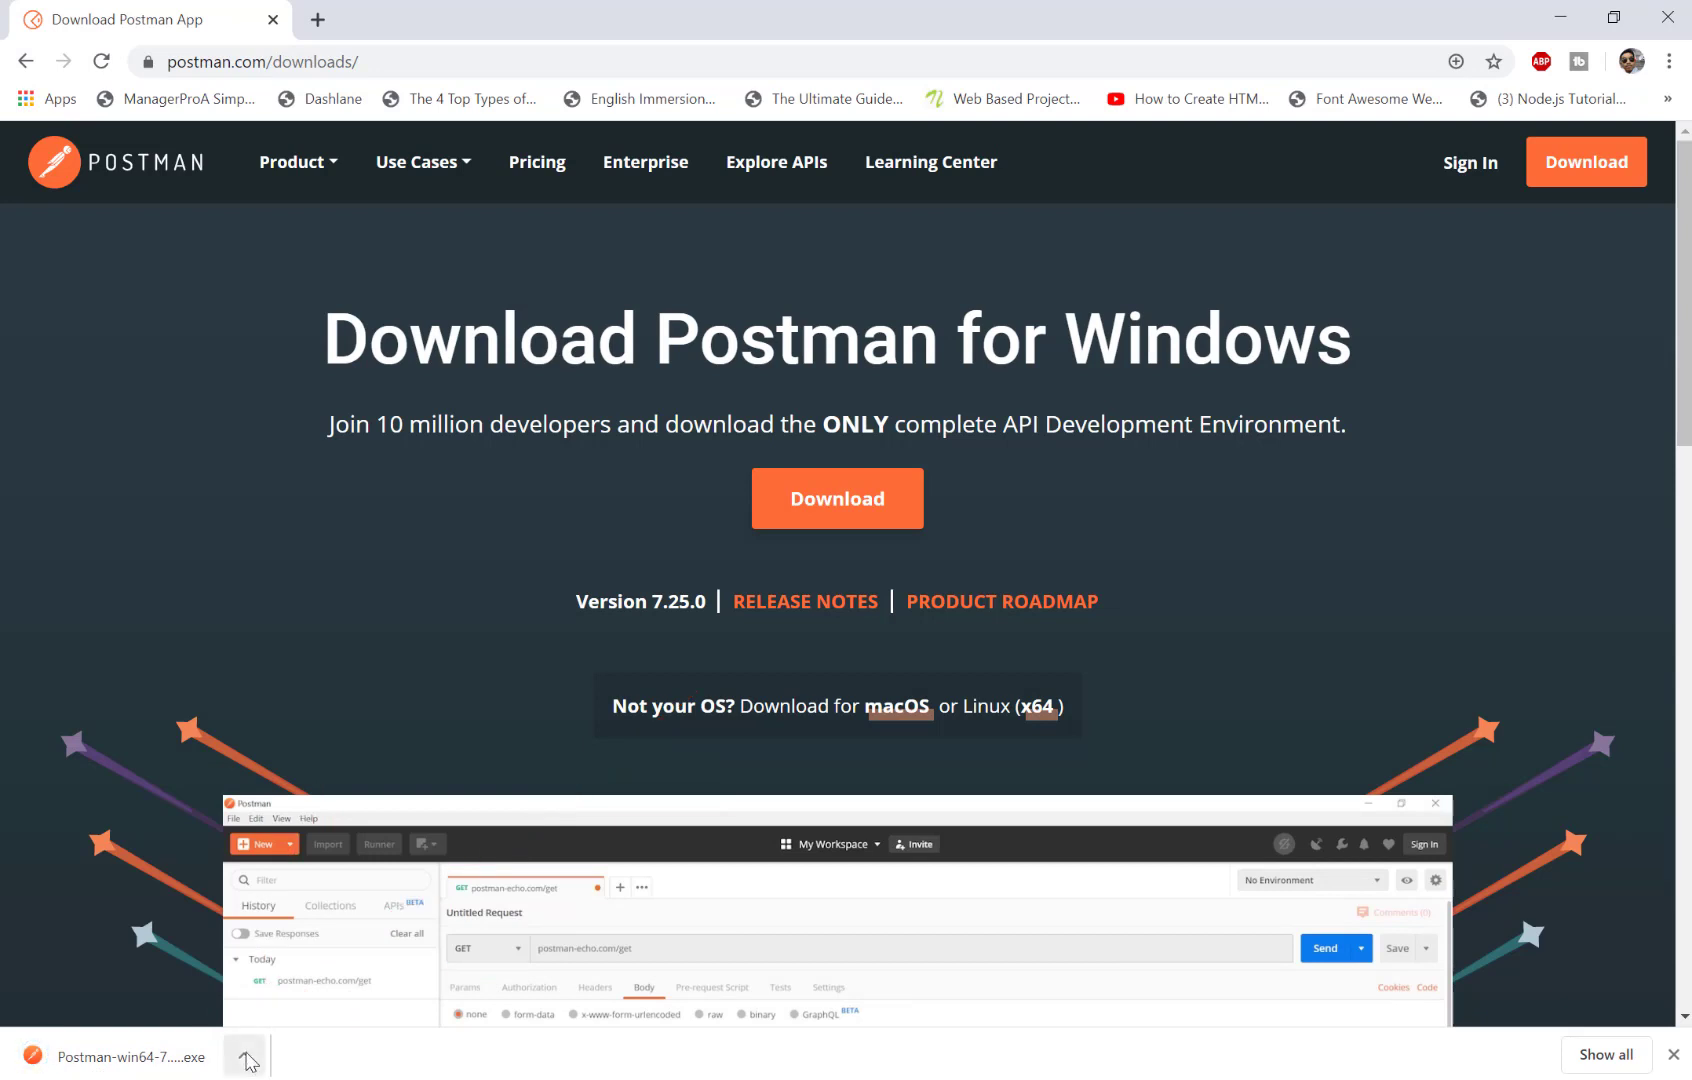
Step: Show the downloaded Postman-win64-7.25.0-Setup.exe in its Downloads folder
{"action": "left_click", "coordinate": [247, 1058]}
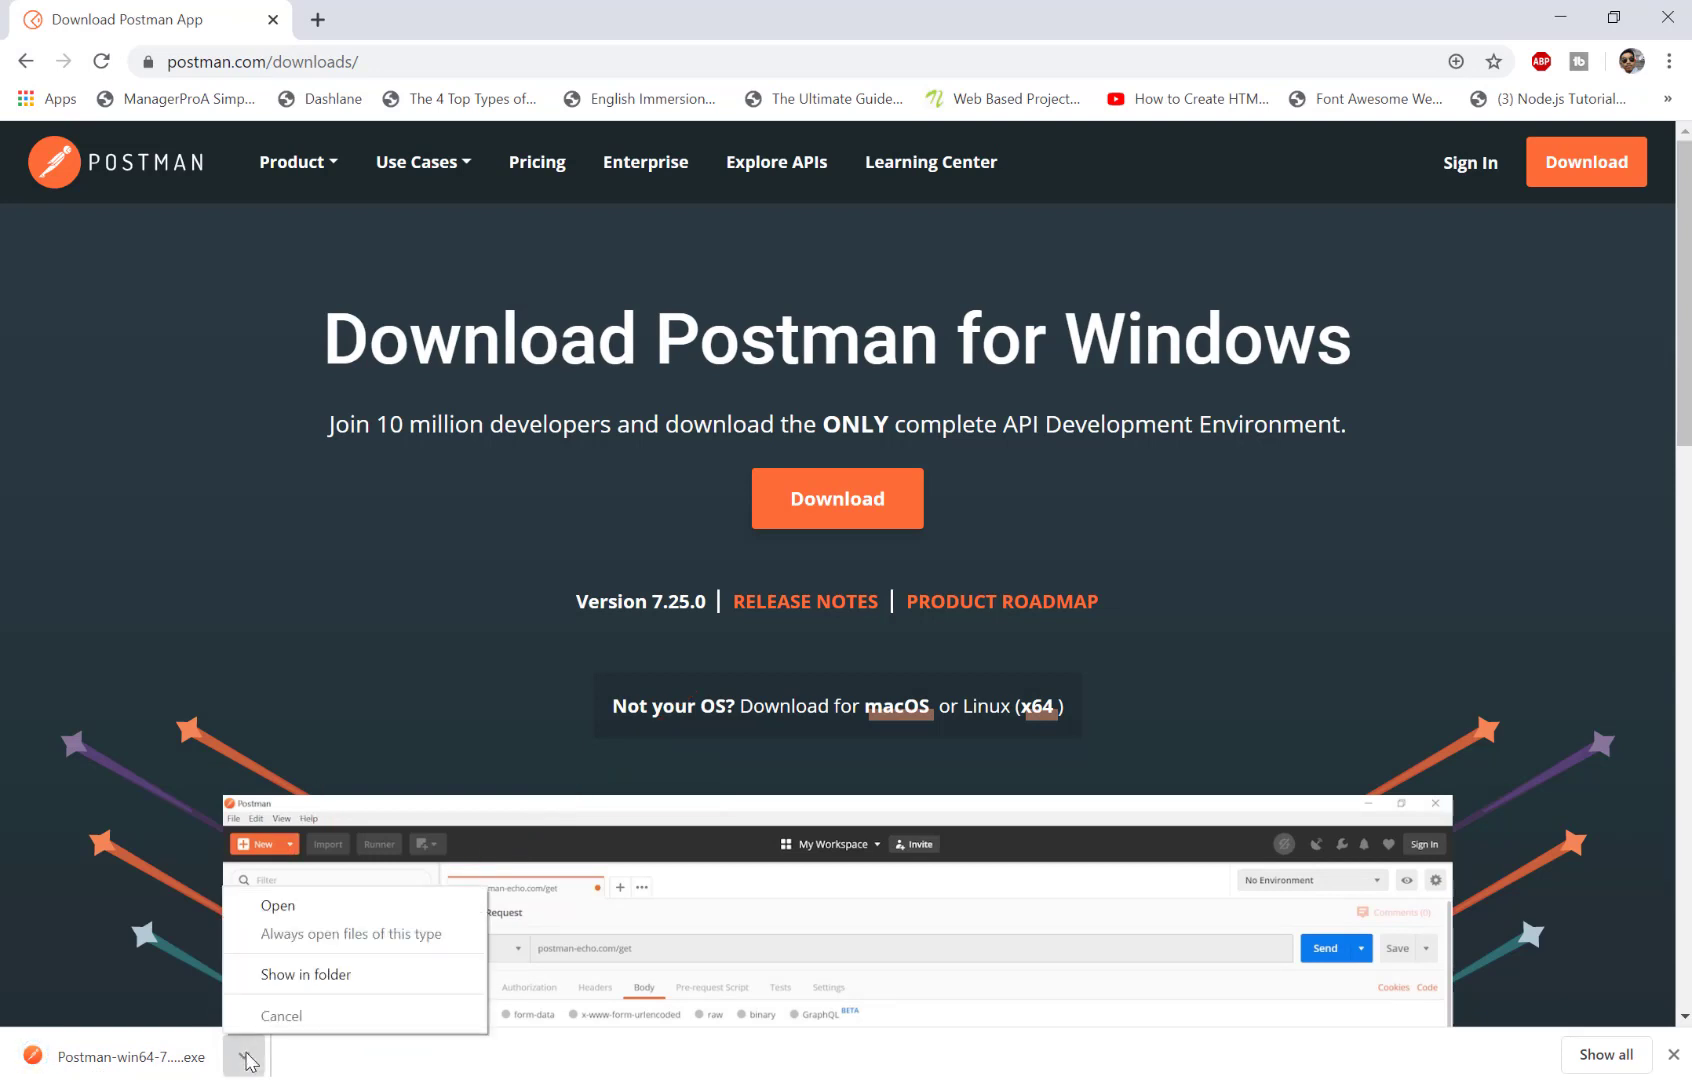
{"action": "left_click", "coordinate": [328, 977]}
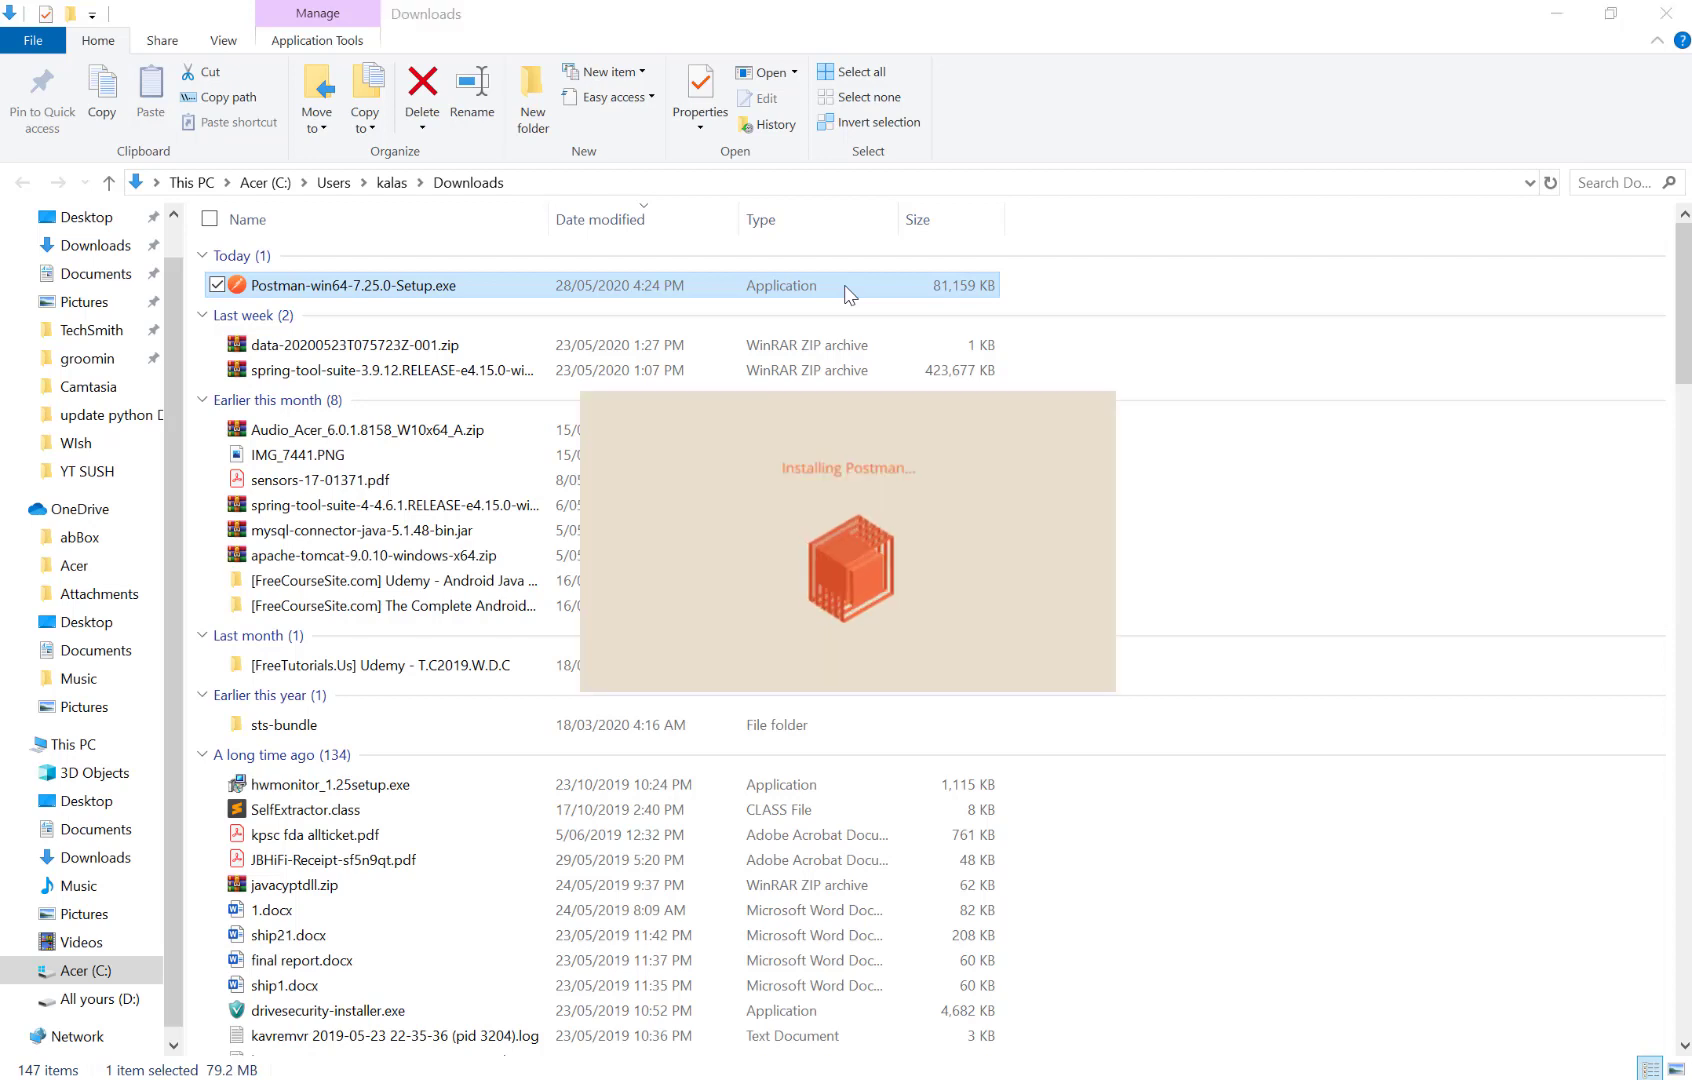
Step: Reveal the desktop and wait for Postman to finish installing and show Create Account
{"action": "key", "text": "super+d"}
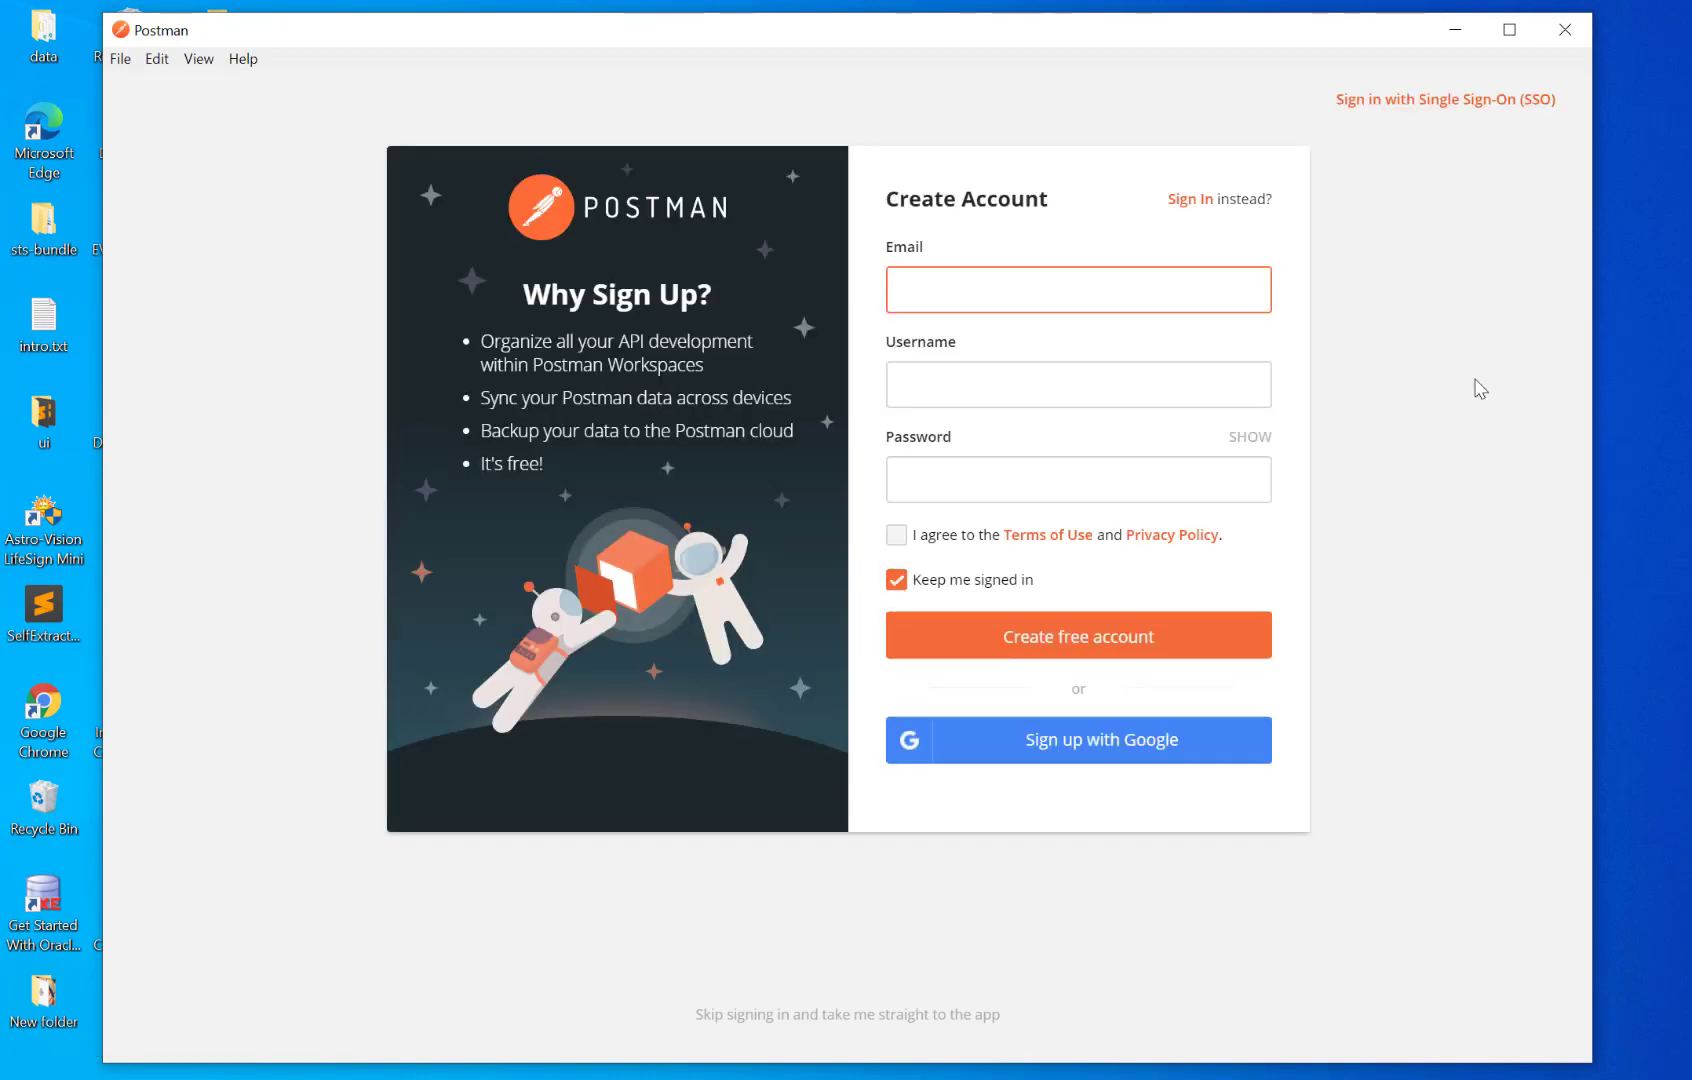
{"action": "left_click", "coordinate": [1342, 314]}
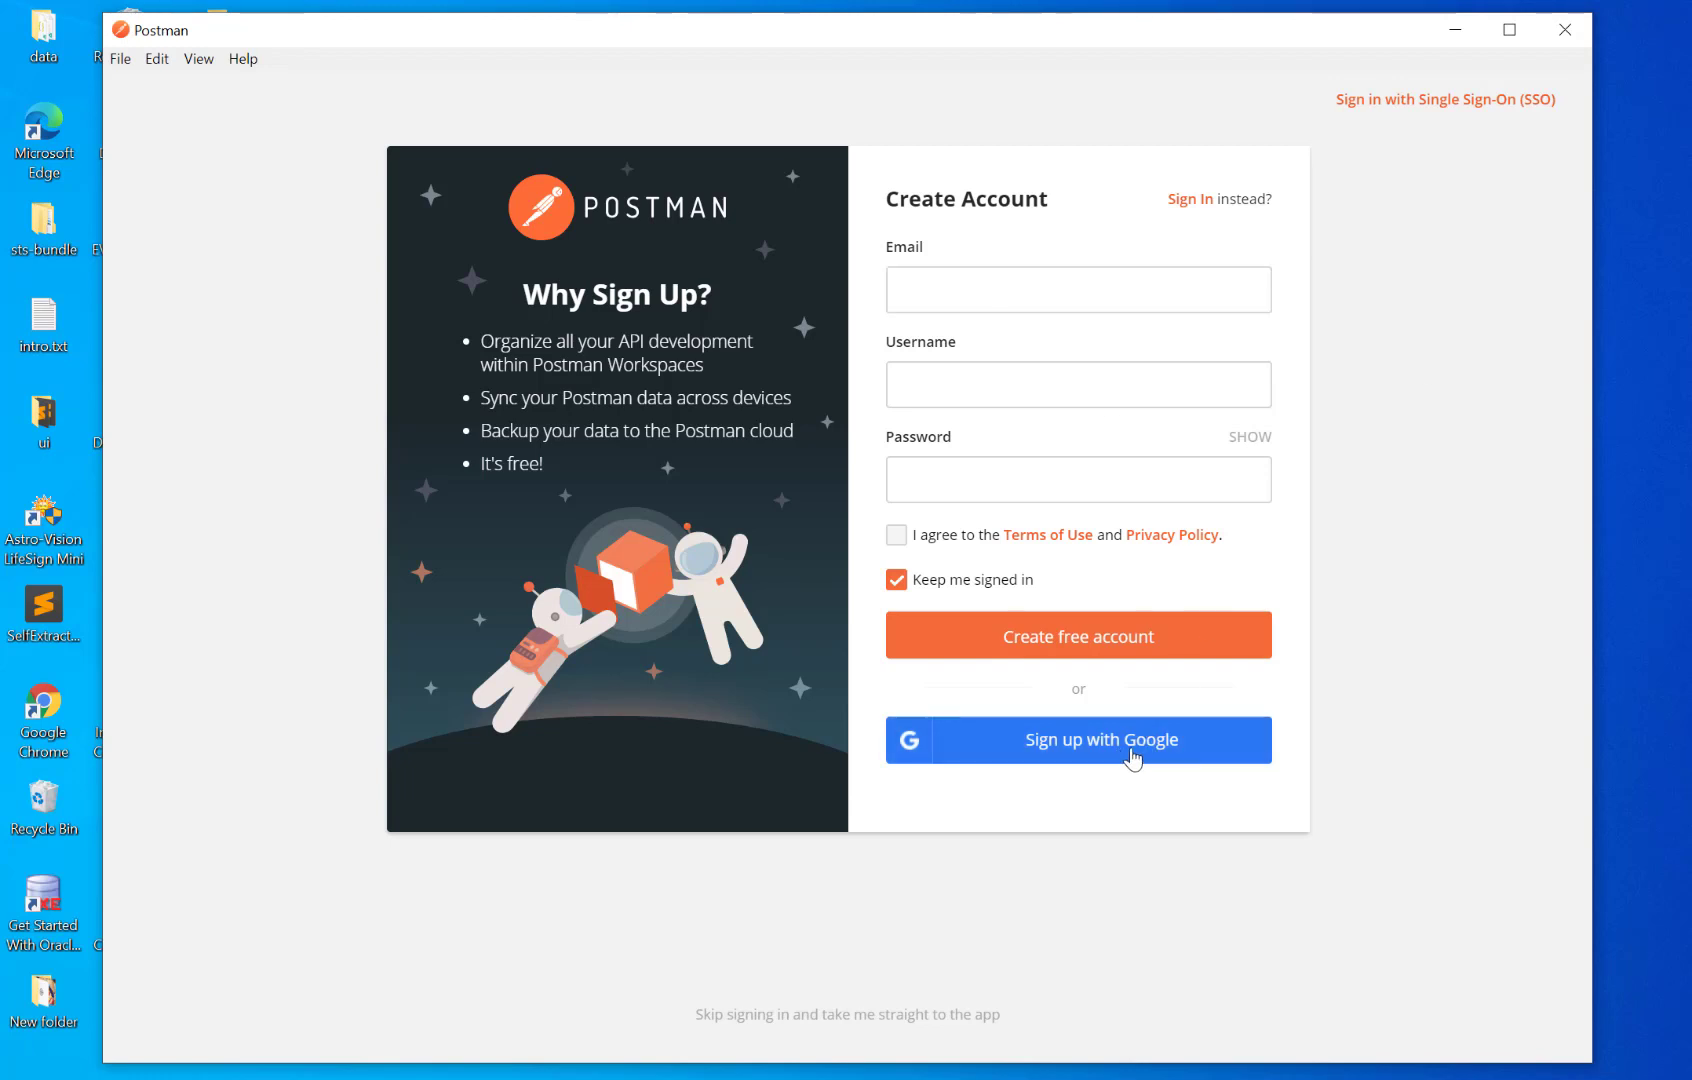
Step: Start Postman sign-up with Google, continuing the sign-in in the web browser
{"action": "left_click", "coordinate": [1131, 759]}
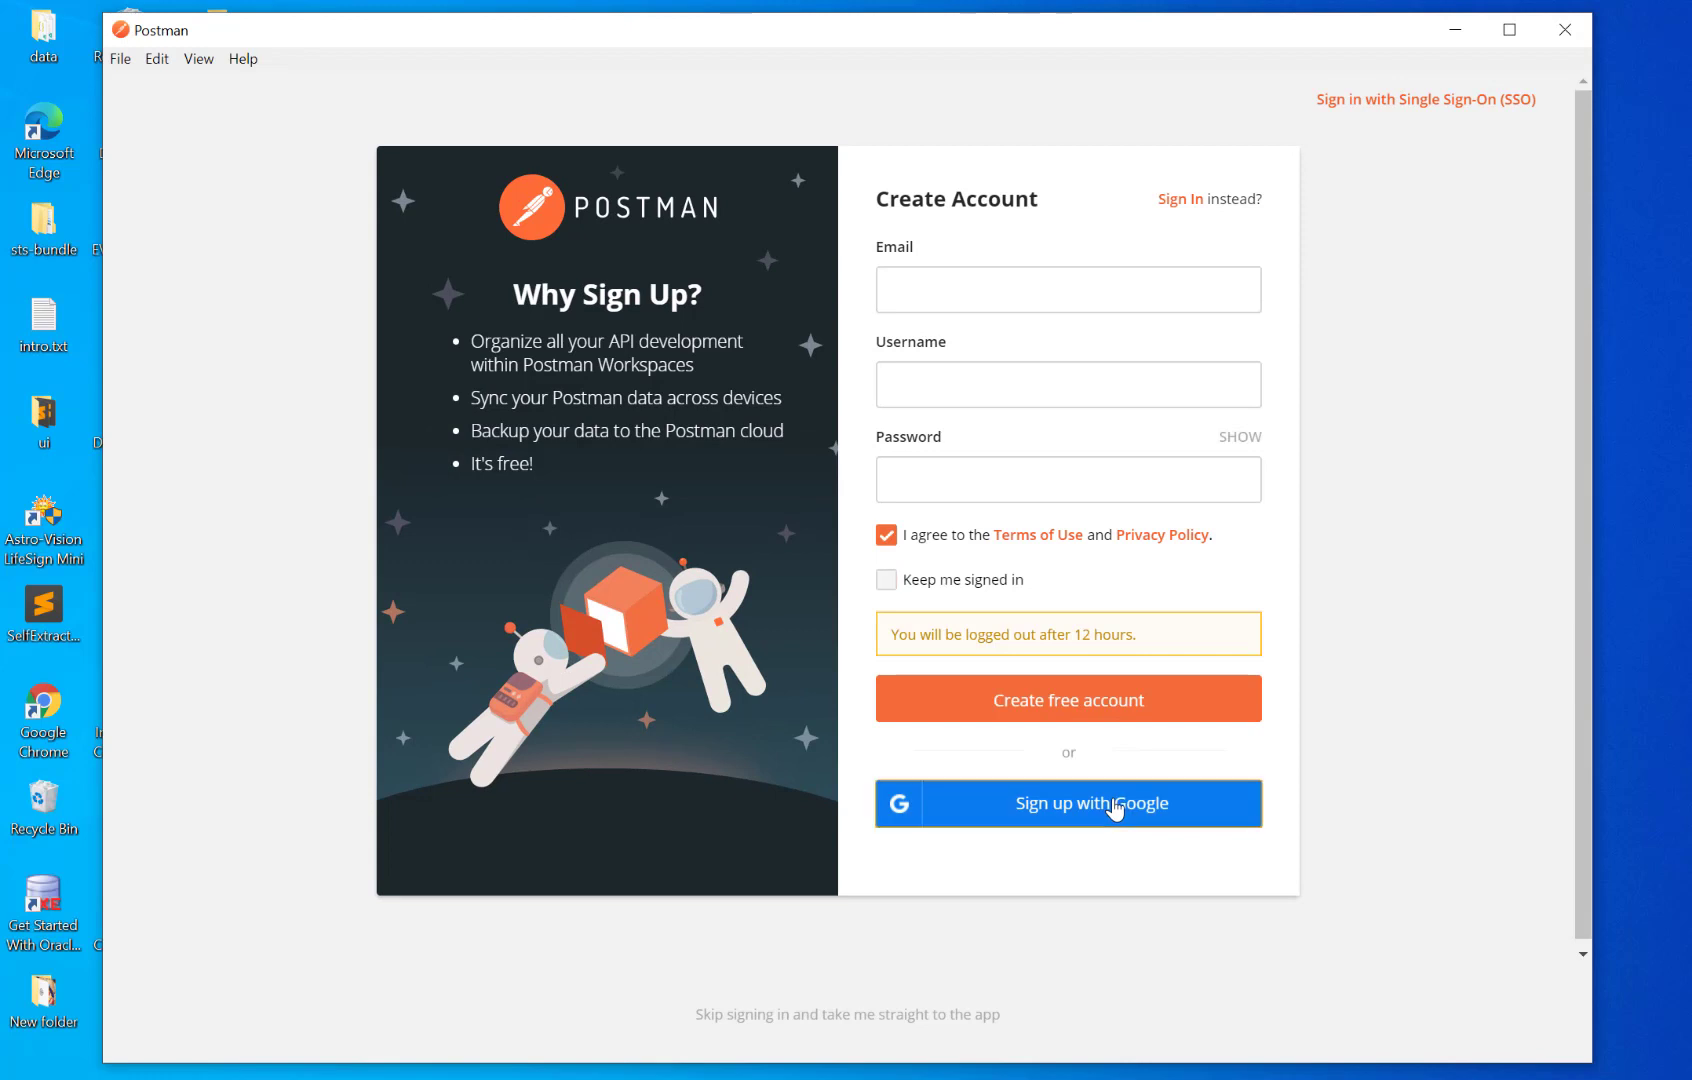
{"action": "left_click", "coordinate": [1115, 808]}
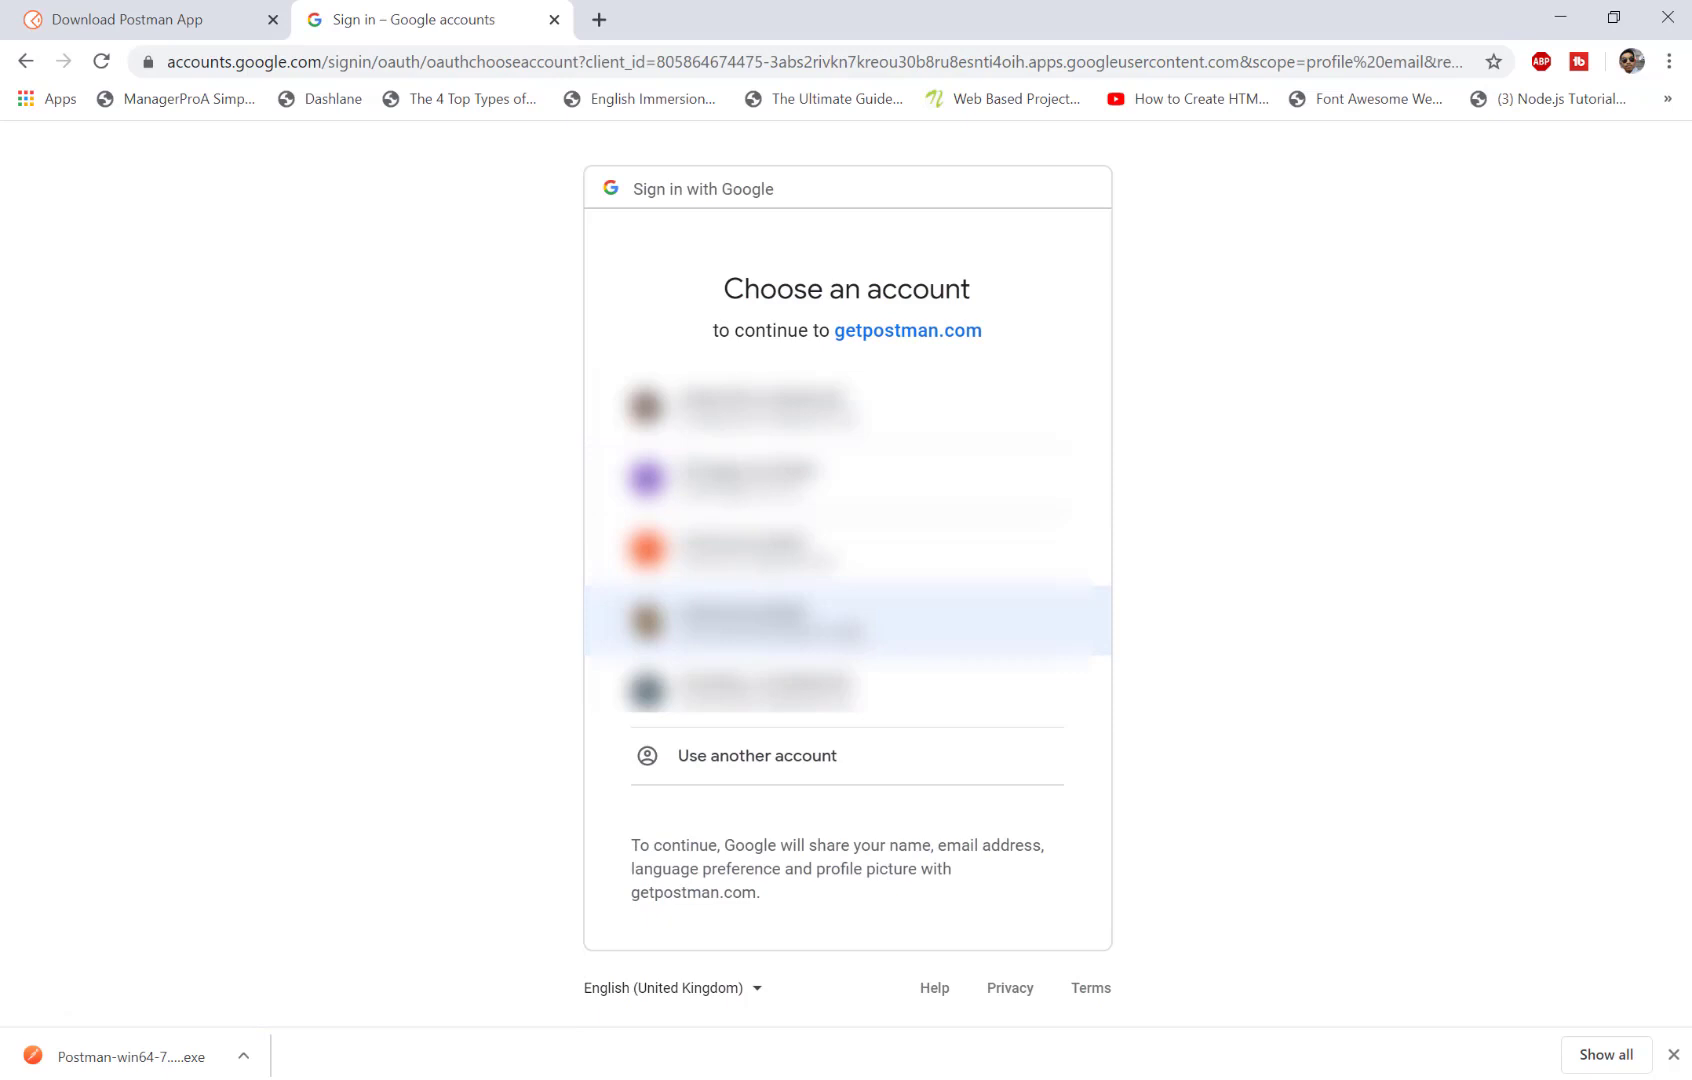
Step: Choose the Google account and accept Postman's End-User License Agreement
{"action": "left_click", "coordinate": [852, 632]}
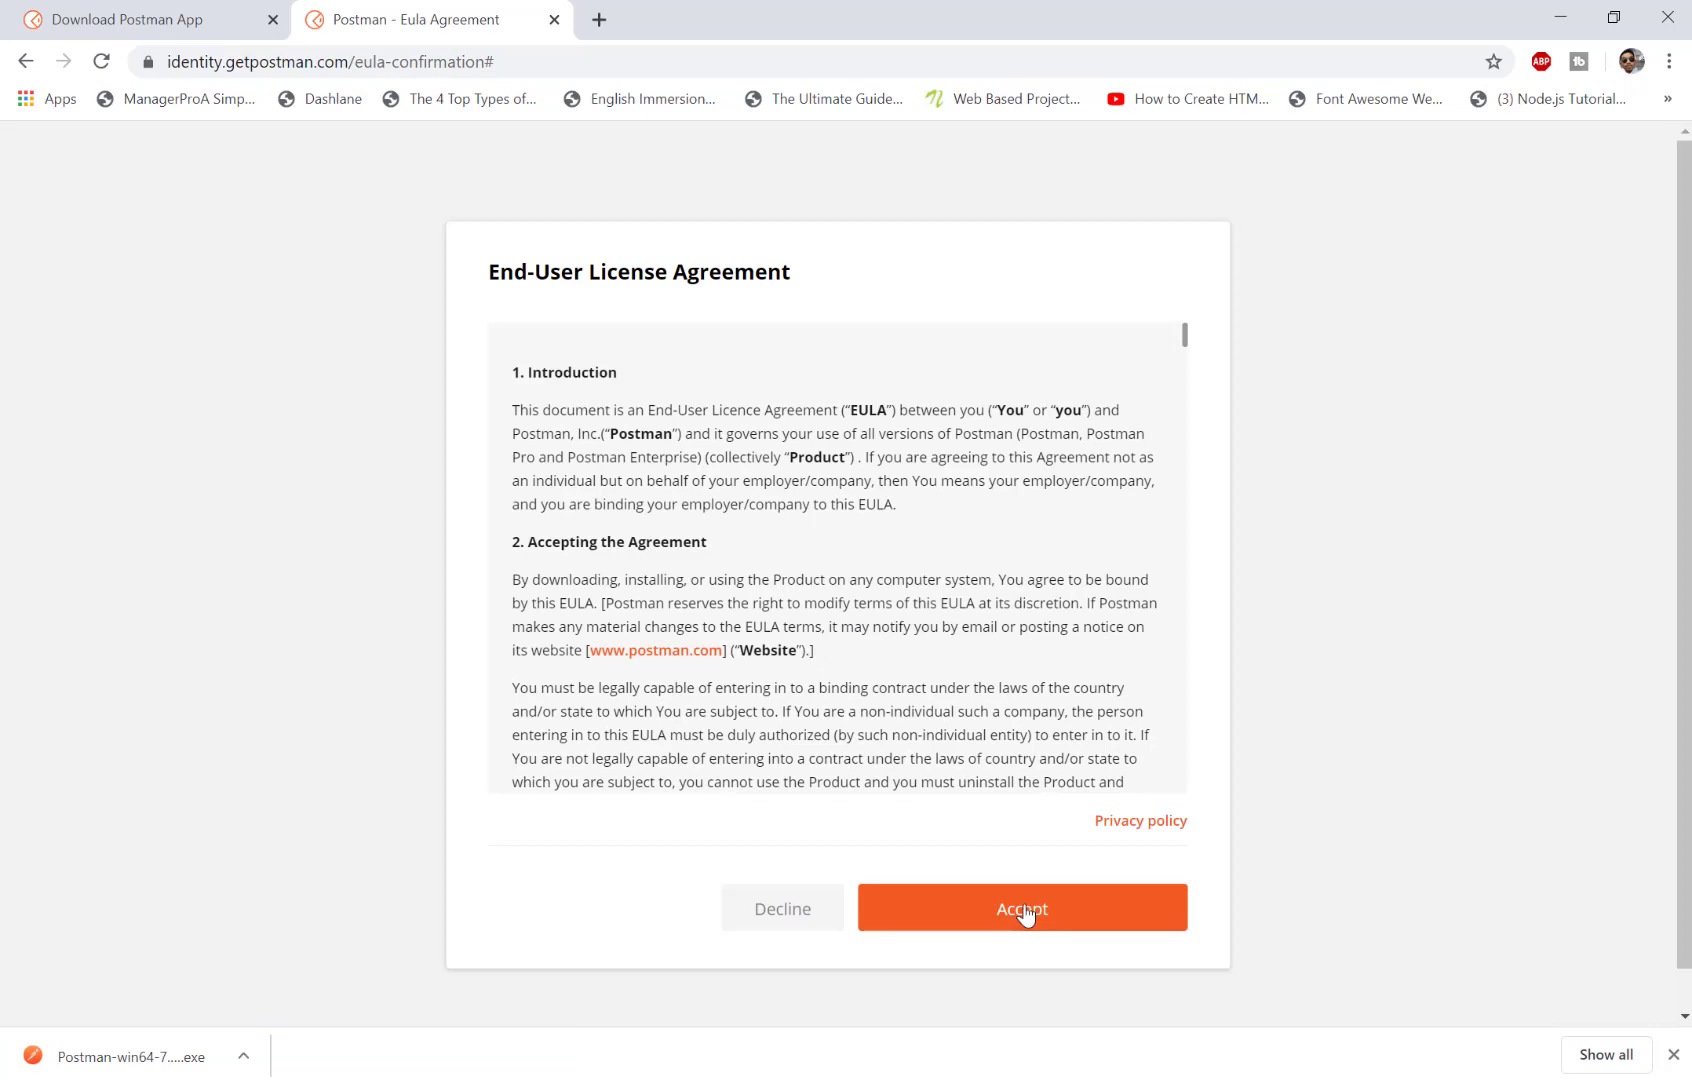
{"action": "left_click", "coordinate": [1031, 909]}
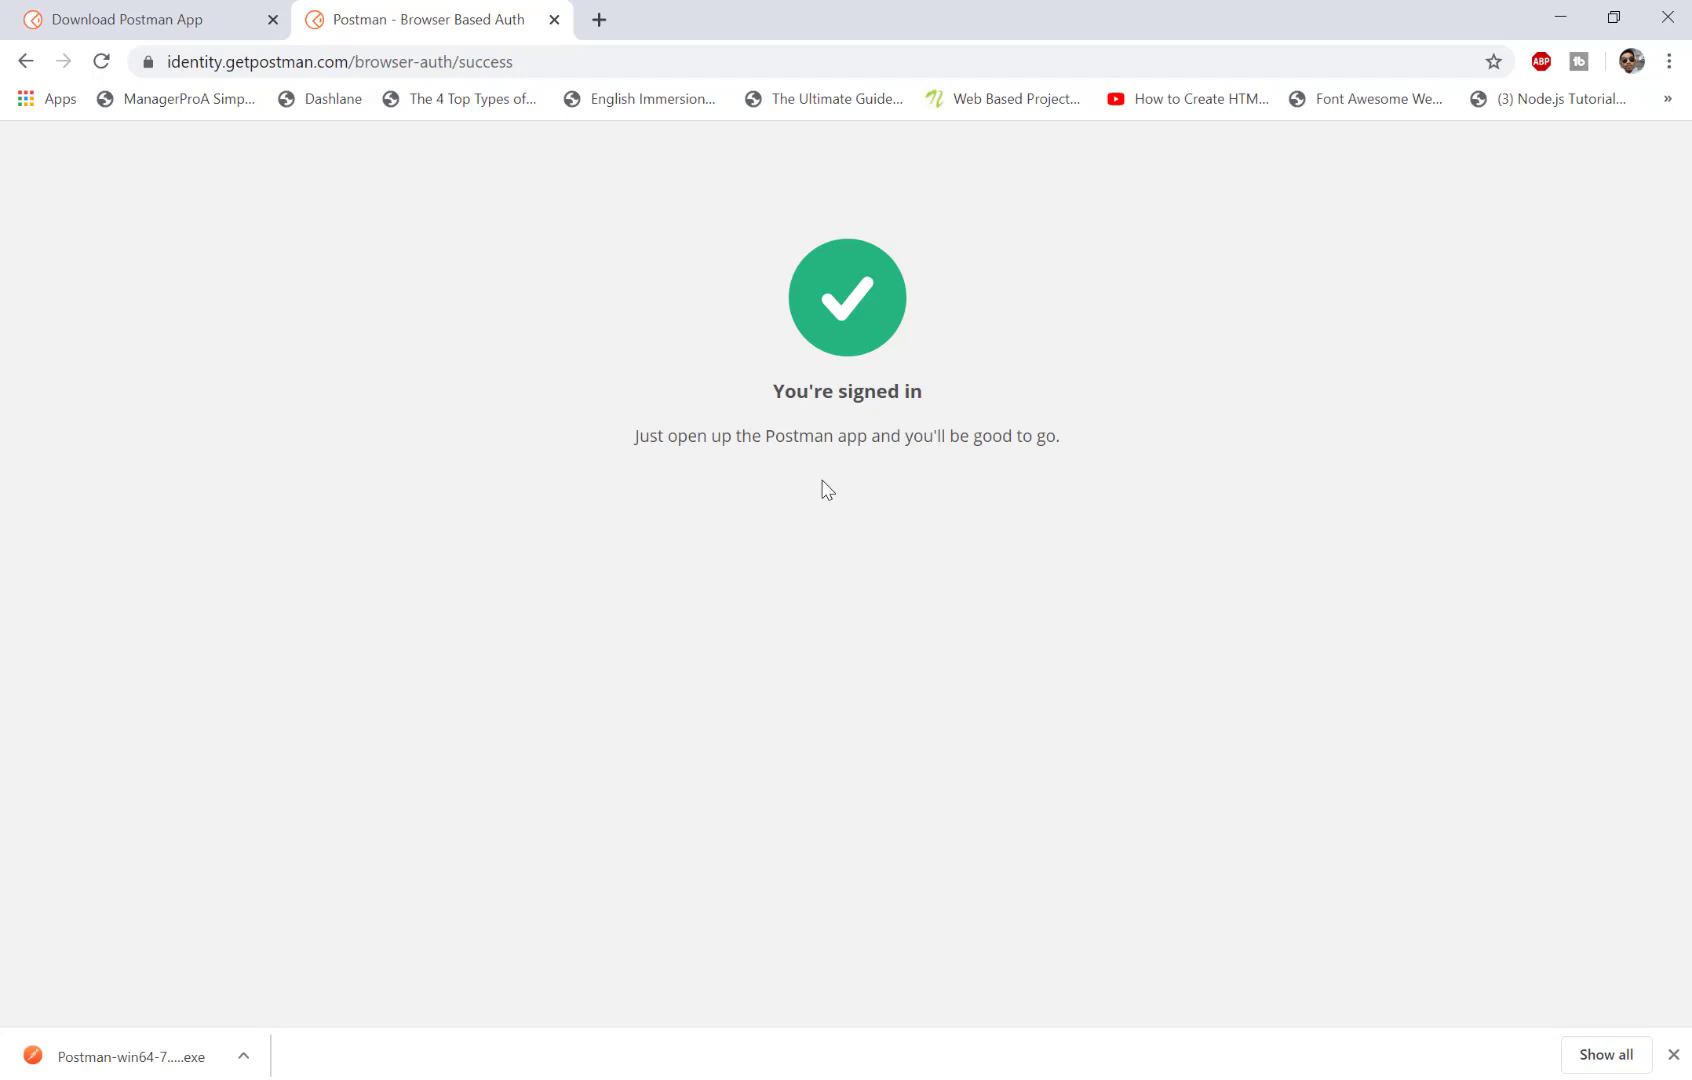
Step: Minimize Chrome to reveal the desktop with the Postman shortcut
{"action": "left_click", "coordinate": [1578, 16]}
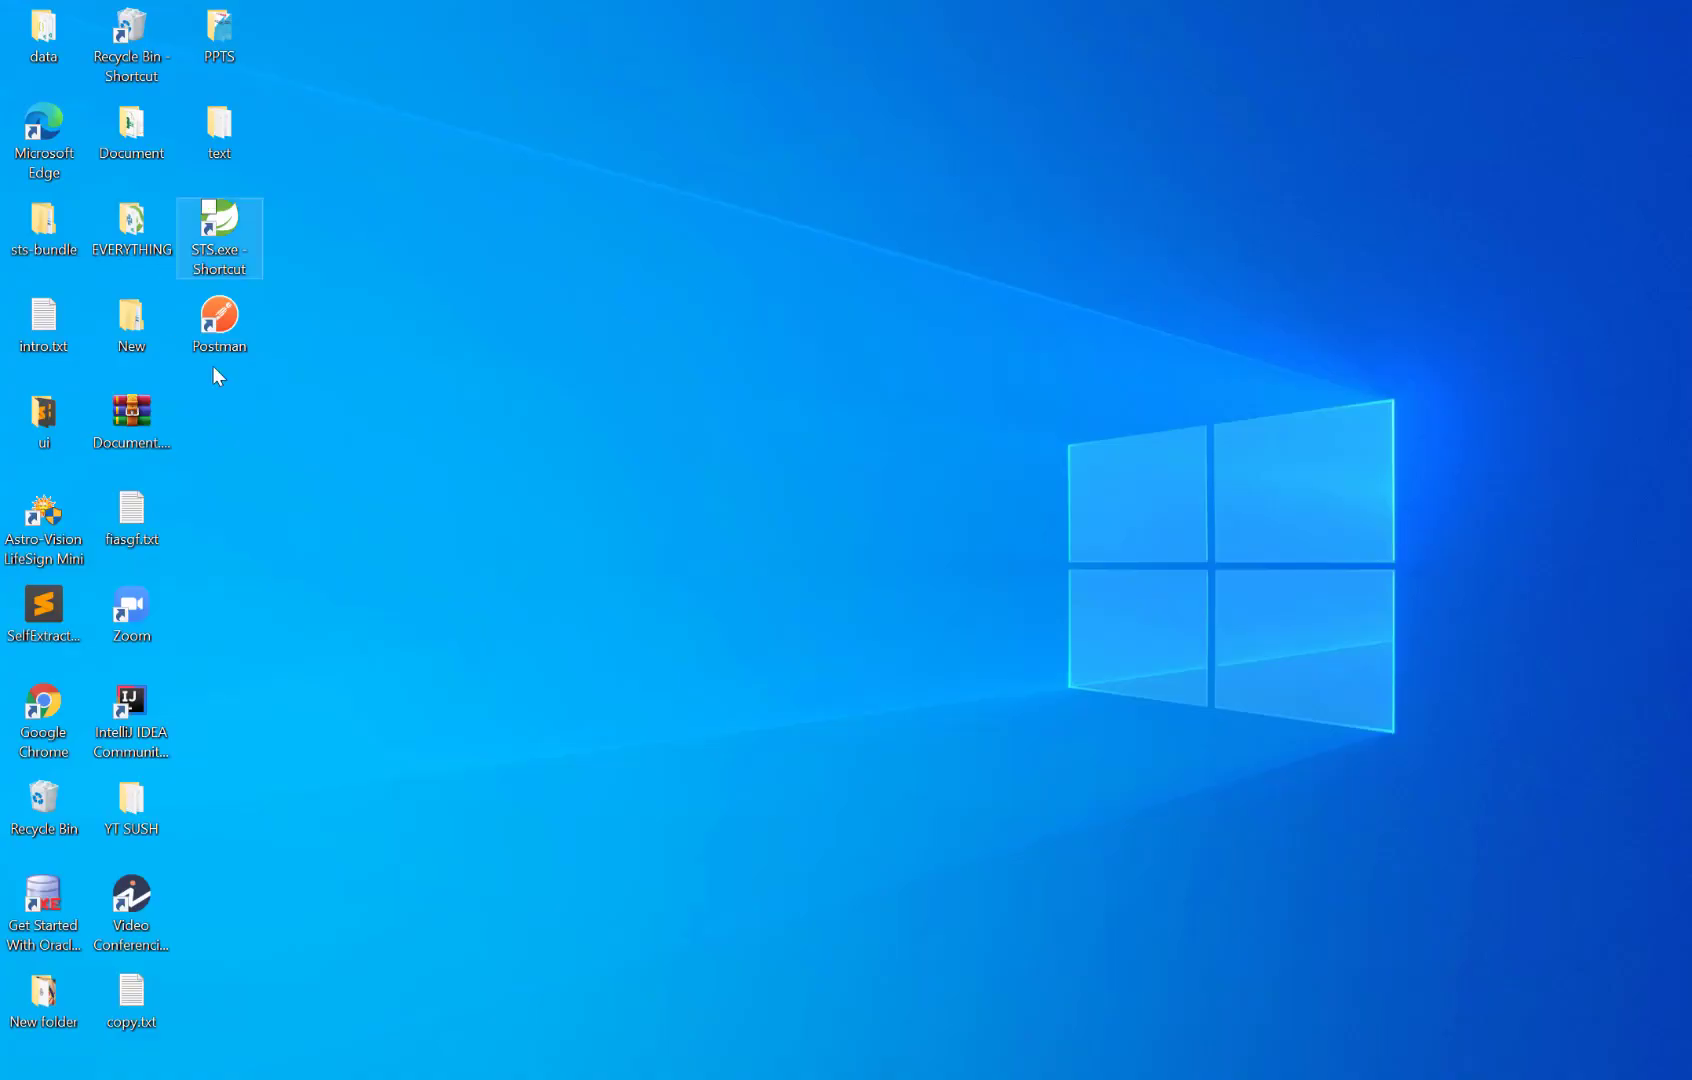